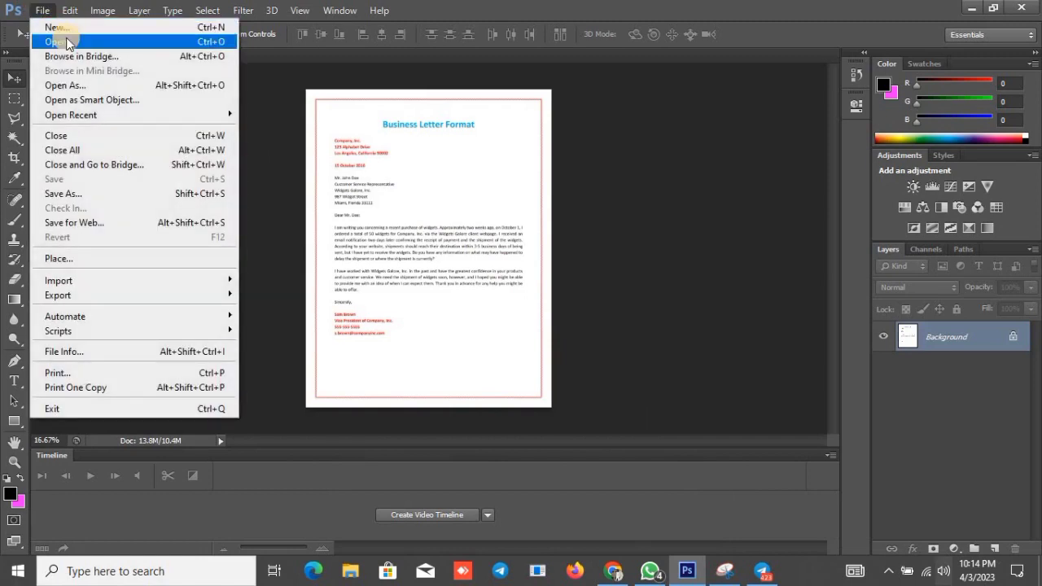
Open the signature image ff from the Desktop.
left_click(68, 43)
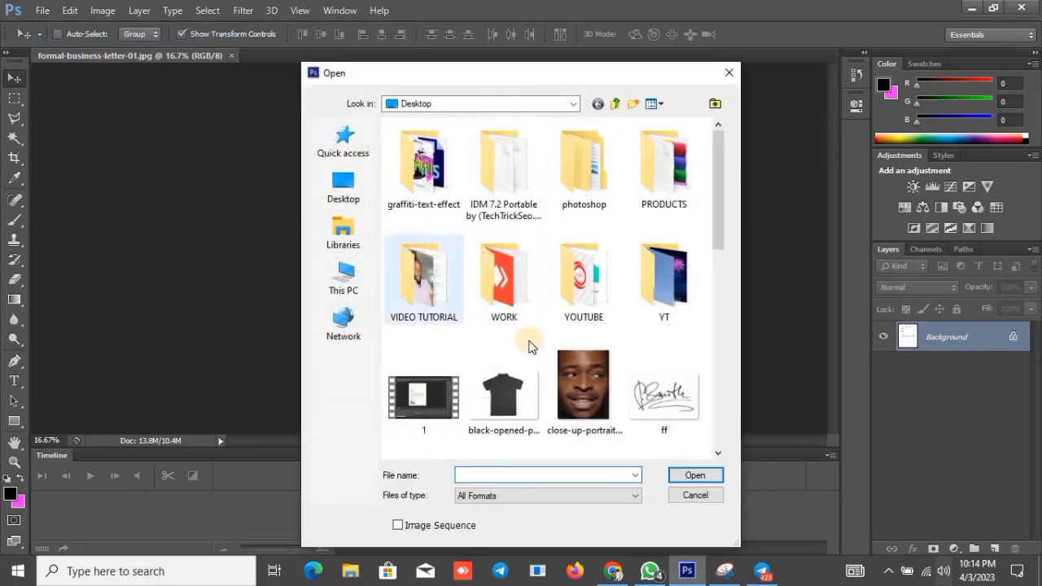
left_click(655, 423)
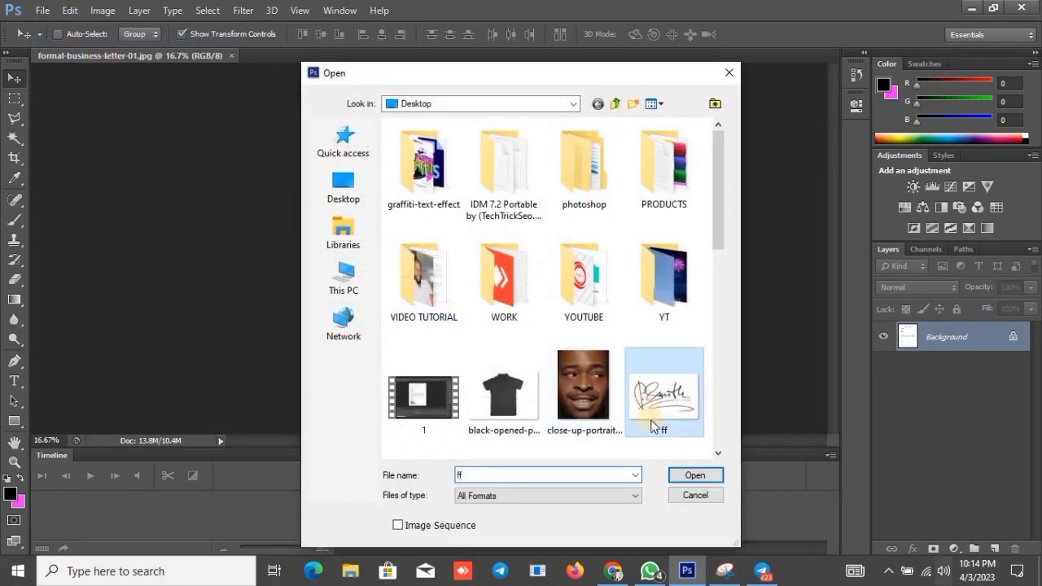
left_click(692, 477)
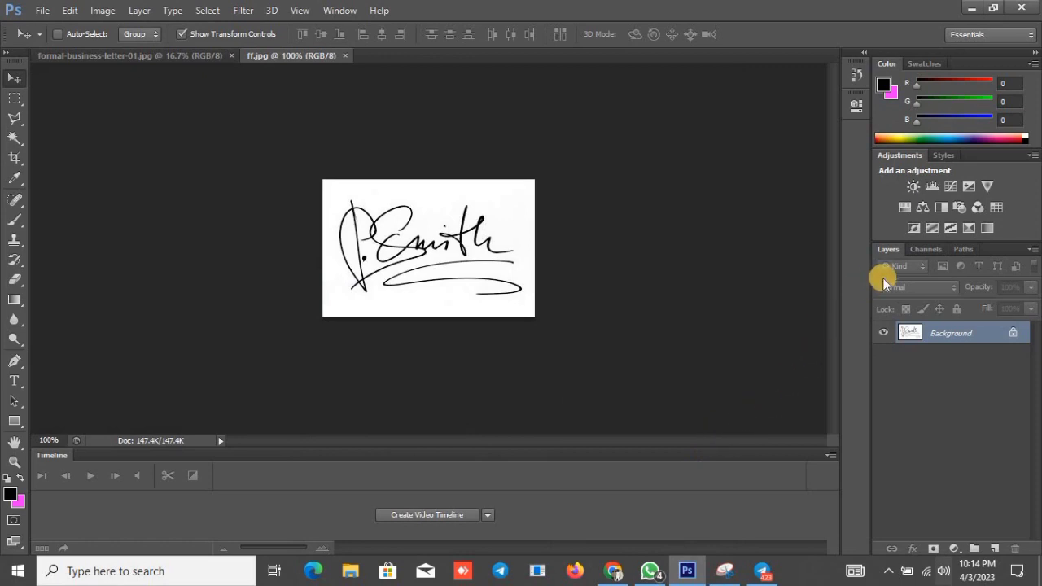
Duplicate the signature image's Red channel and load the copy as a selection, with the transform controls hidden.
left_click(929, 250)
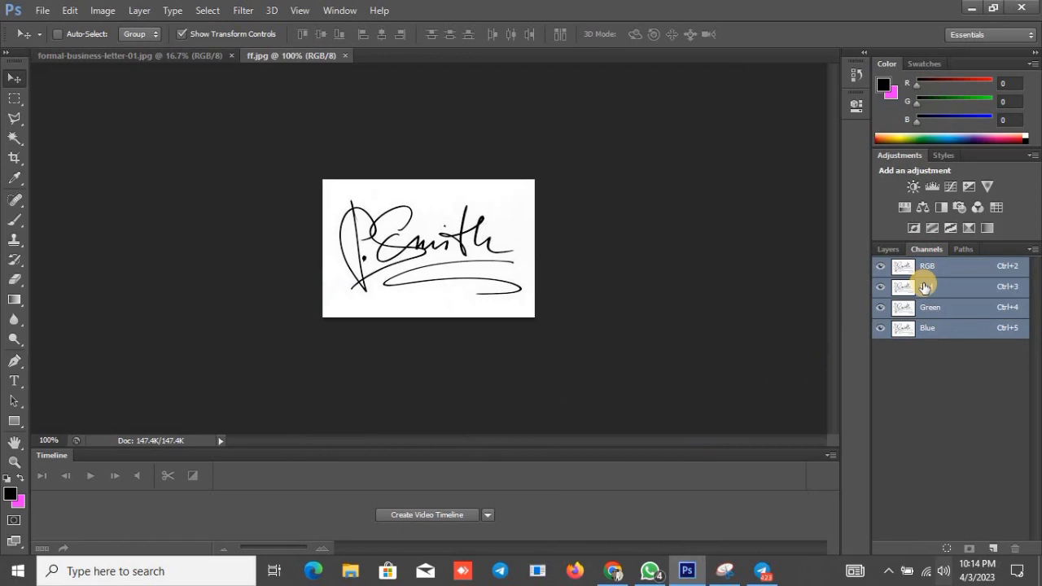
left_click(925, 286)
left_click_drag(925, 286, 998, 553)
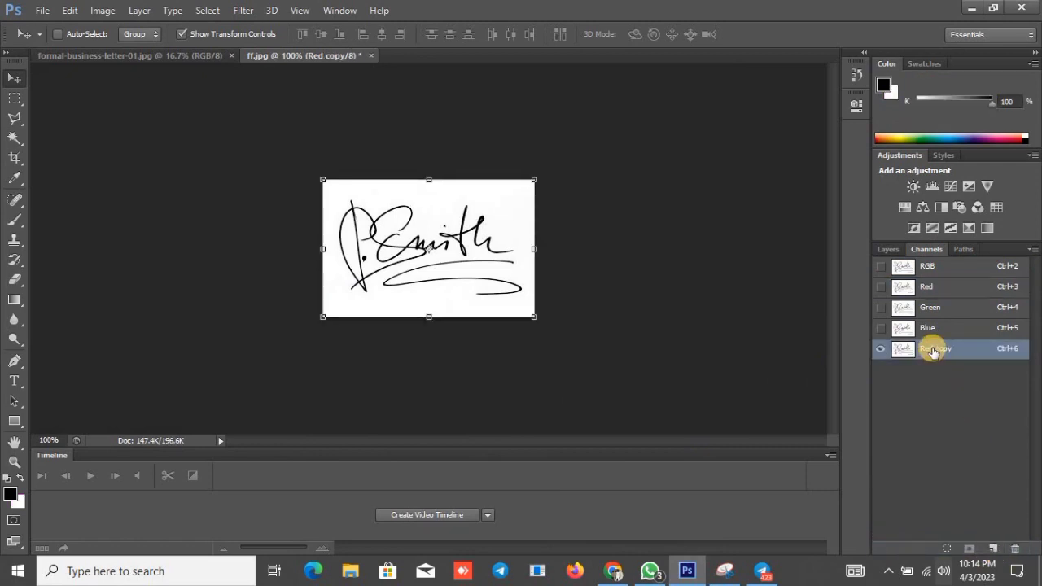
left_click_drag(934, 350, 949, 547)
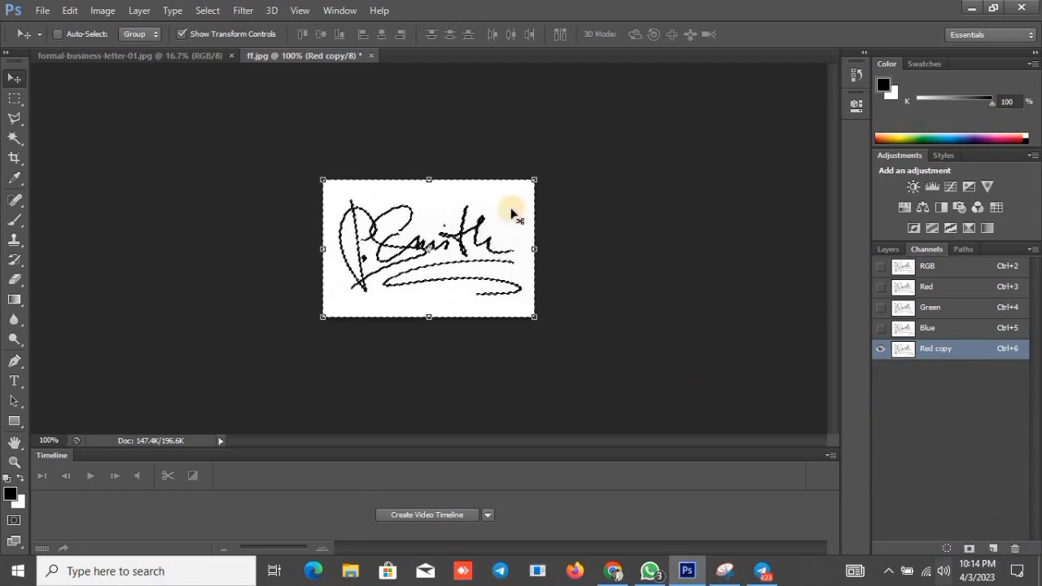
left_click(185, 35)
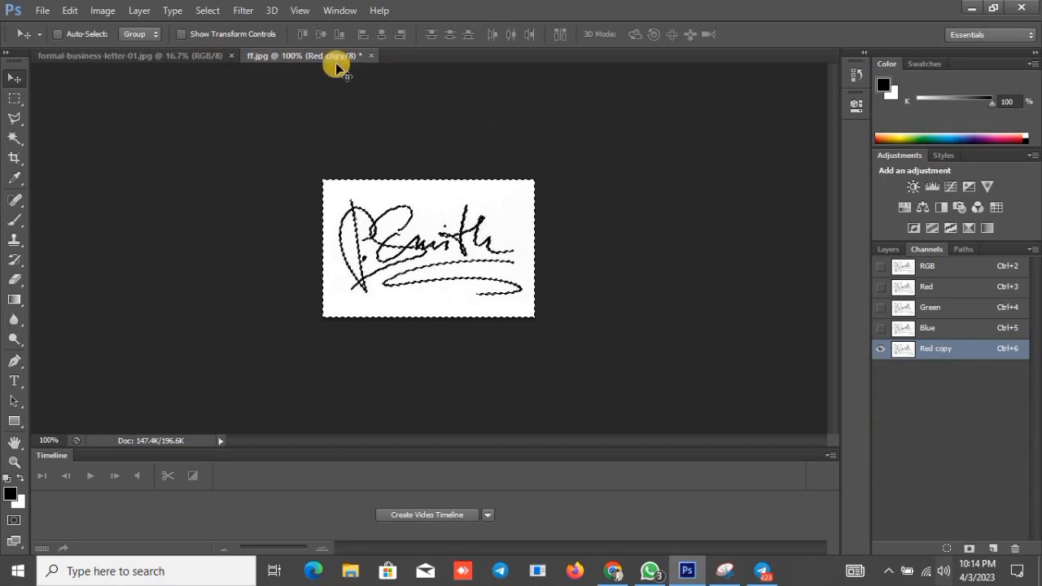
Apply a Curves adjustment to the Red copy channel with black point input 49 and the white point pulled close to it.
left_click(106, 14)
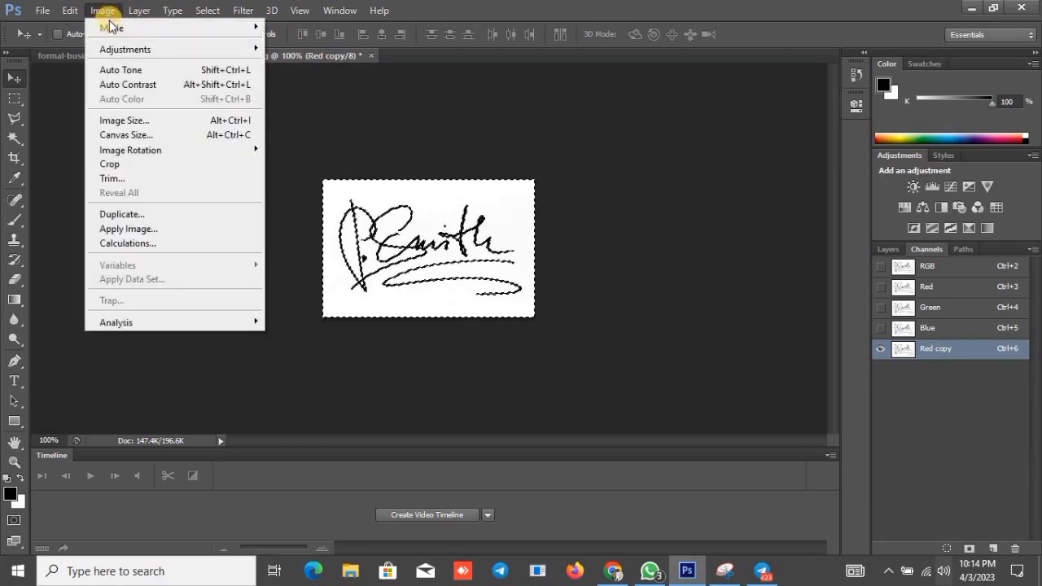
mouse_move(121, 49)
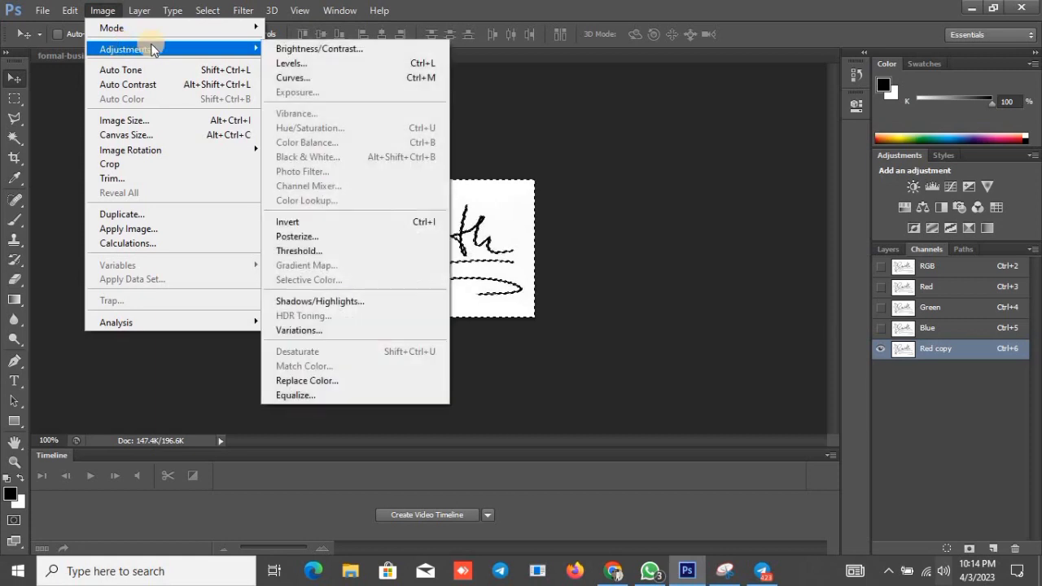
left_click(288, 77)
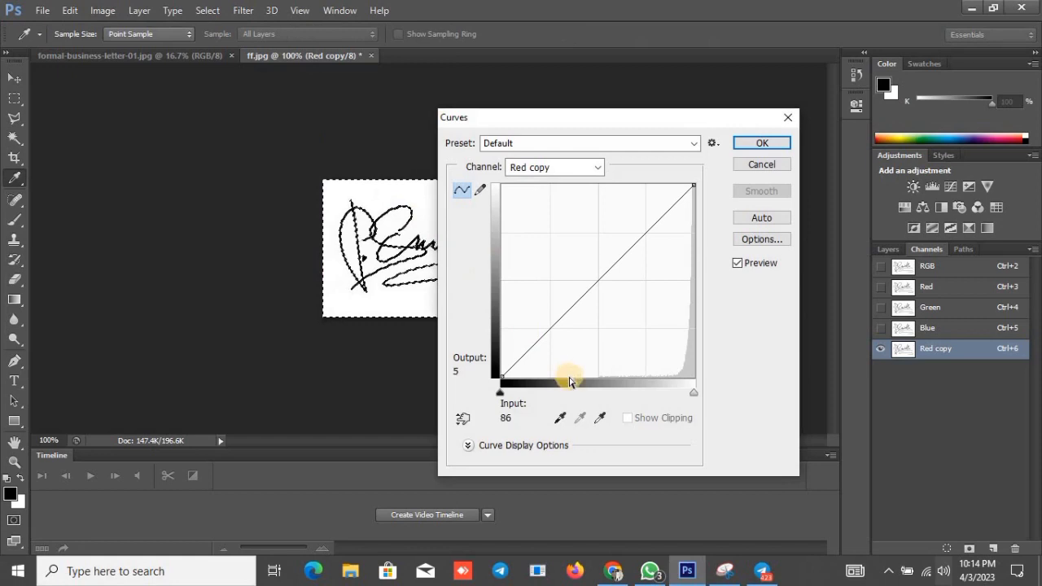
left_click_drag(503, 392, 531, 395)
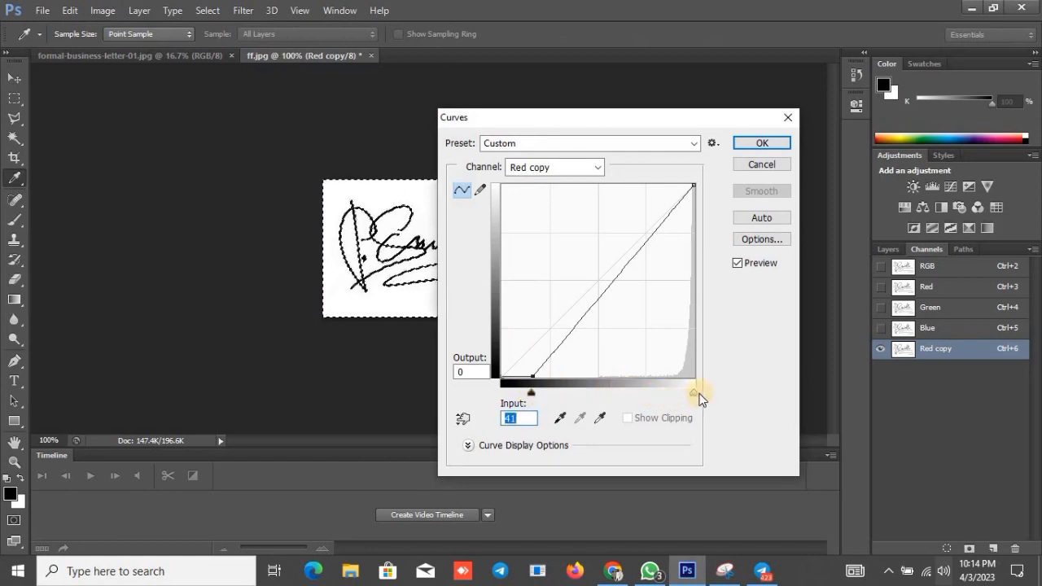
left_click_drag(696, 395, 533, 388)
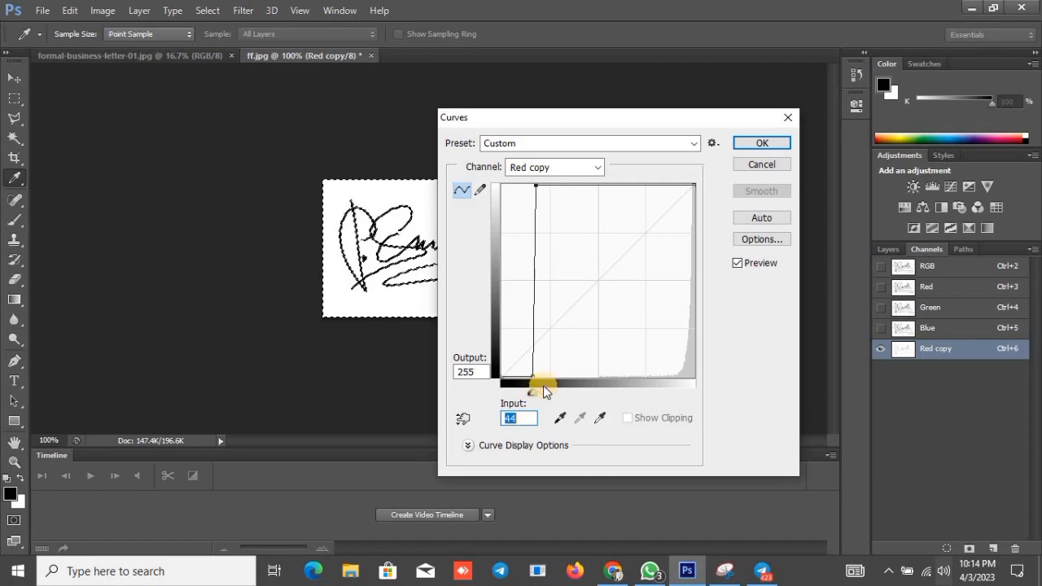
left_click(750, 149)
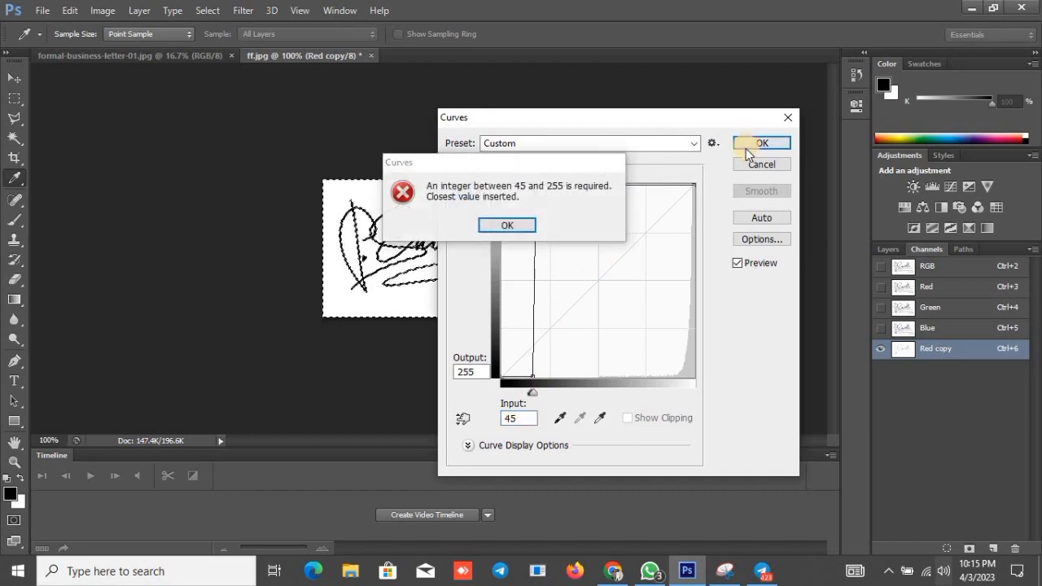
left_click(501, 228)
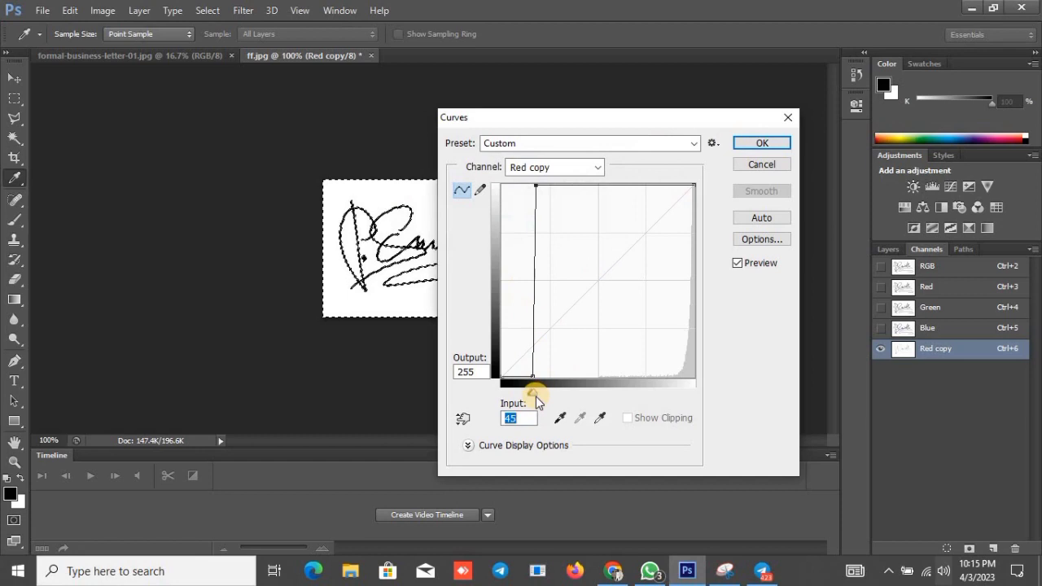
type("55")
left_click_drag(542, 394, 537, 392)
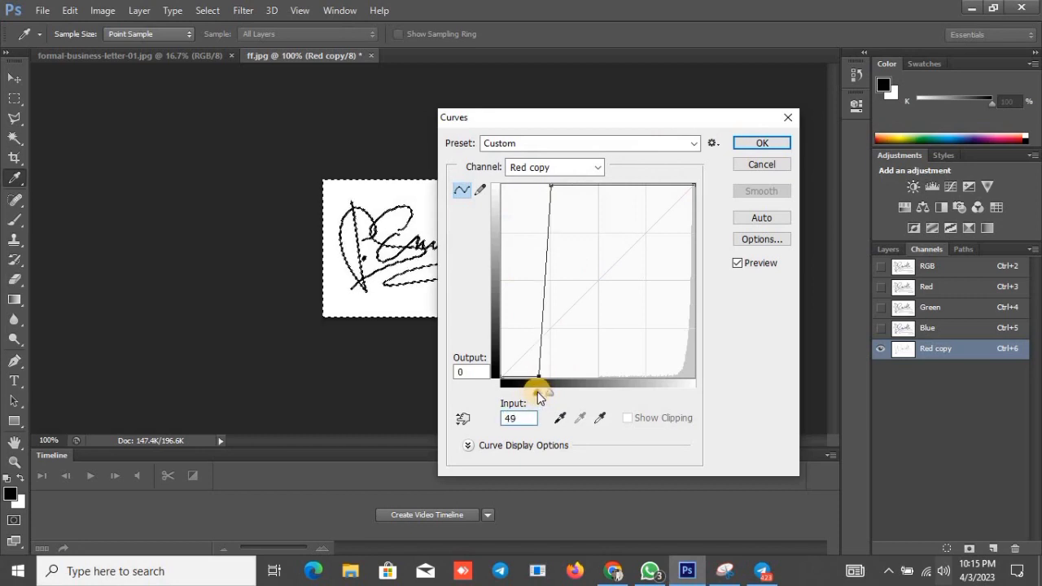
left_click(745, 145)
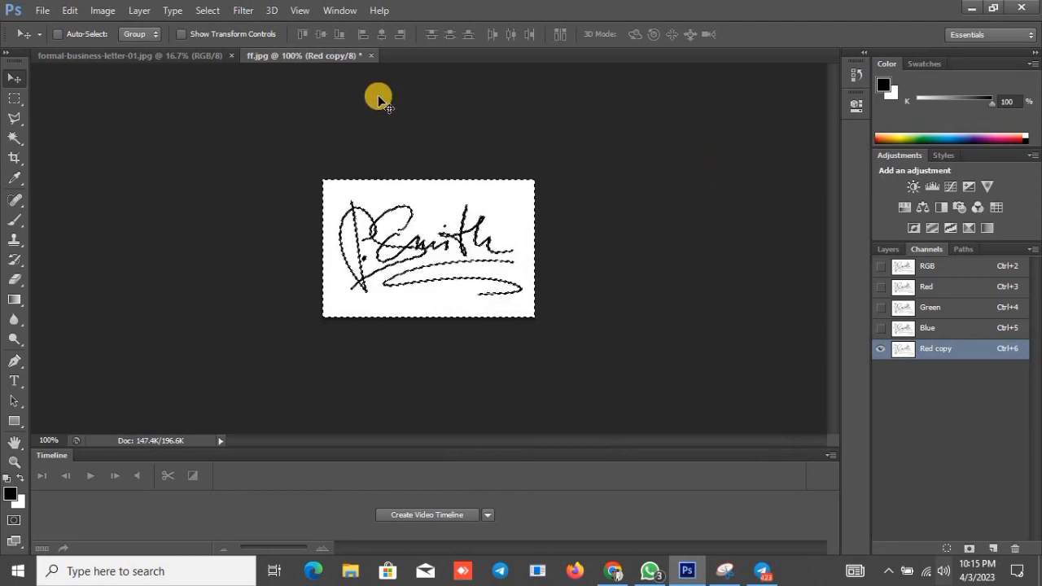
Invert the selection so only the signature strokes are selected, and delete the Red copy channel.
left_click(13, 137)
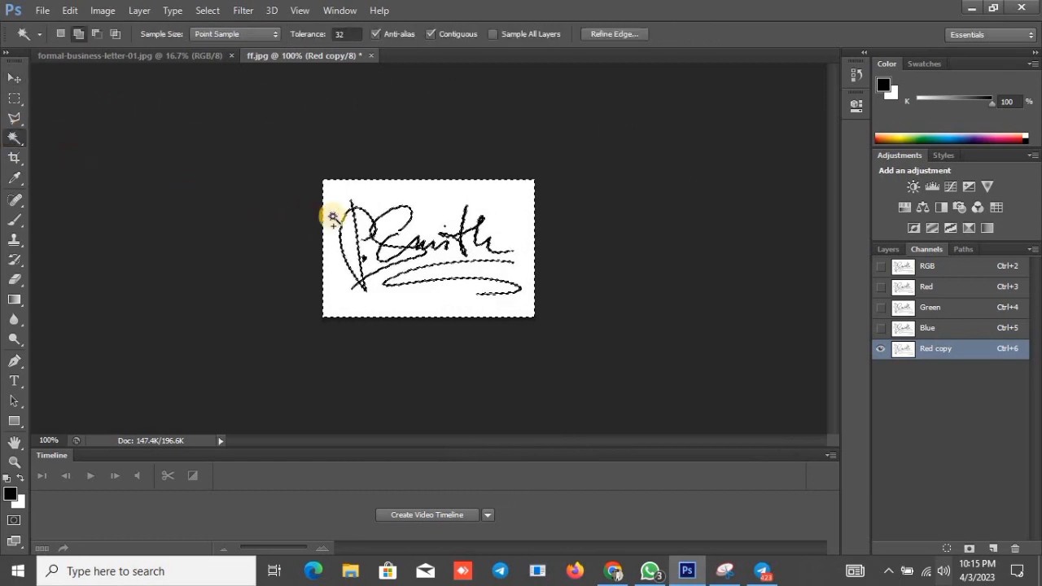
right_click(366, 199)
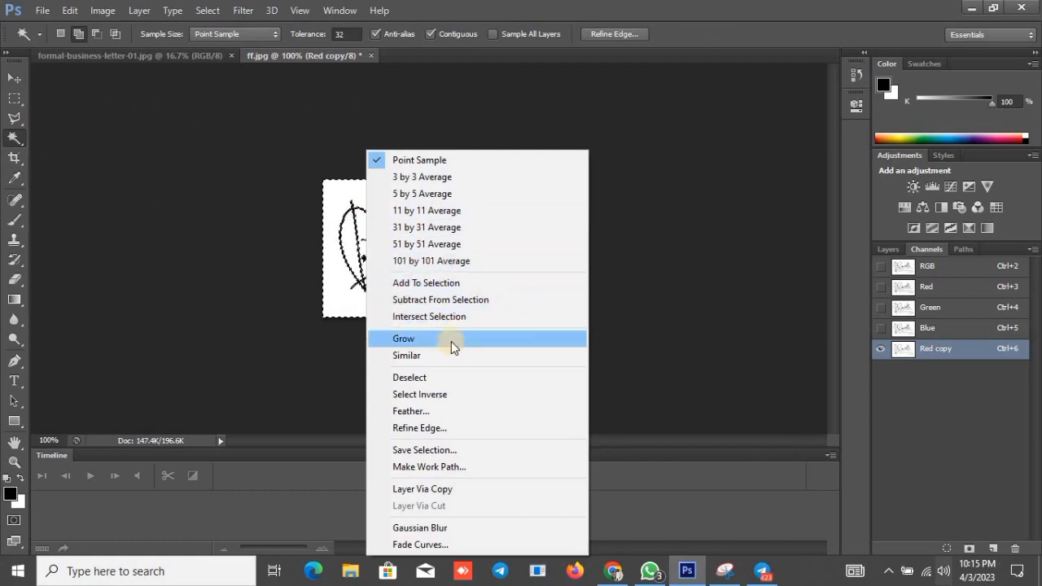
left_click(458, 394)
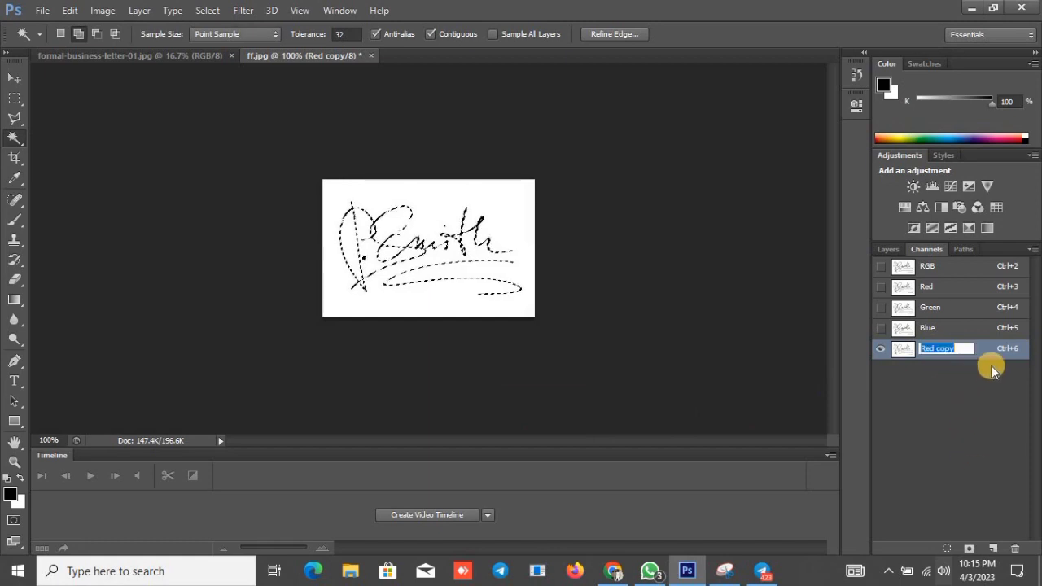
left_click_drag(993, 362, 1017, 548)
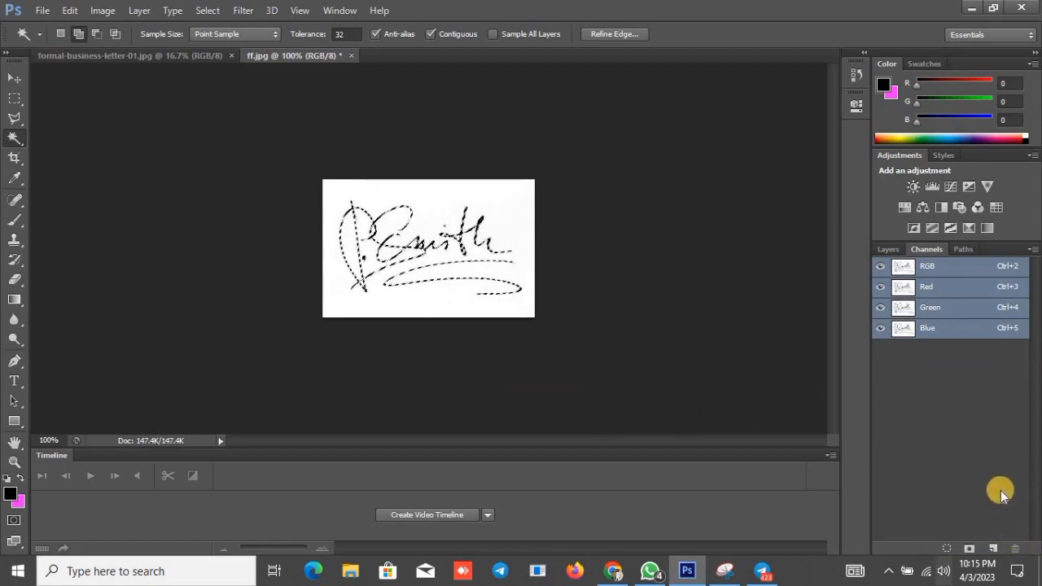
Add a Solid Color fill layer in black (000000) from the signature selection.
left_click(889, 246)
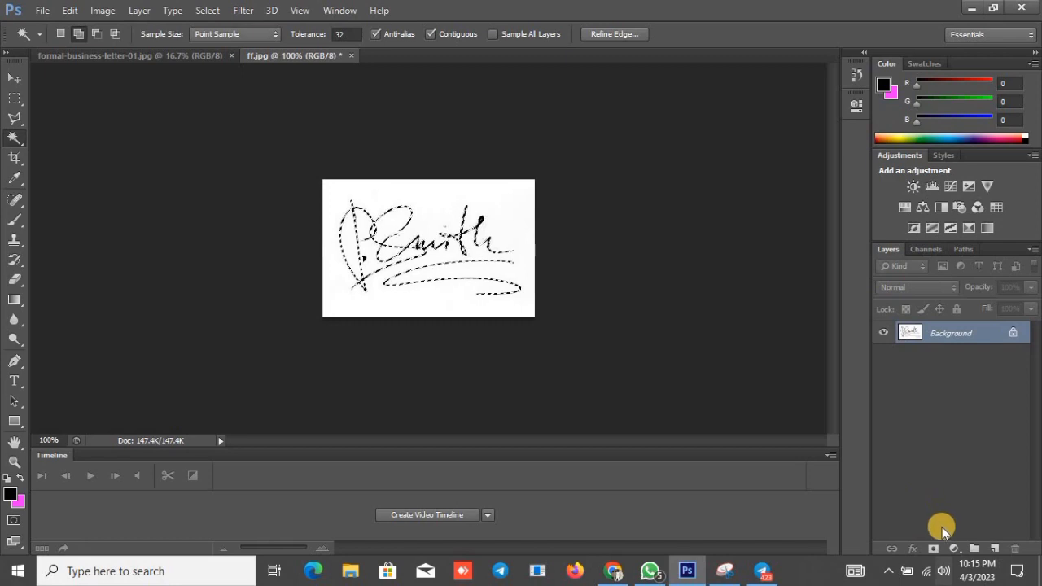
left_click(949, 550)
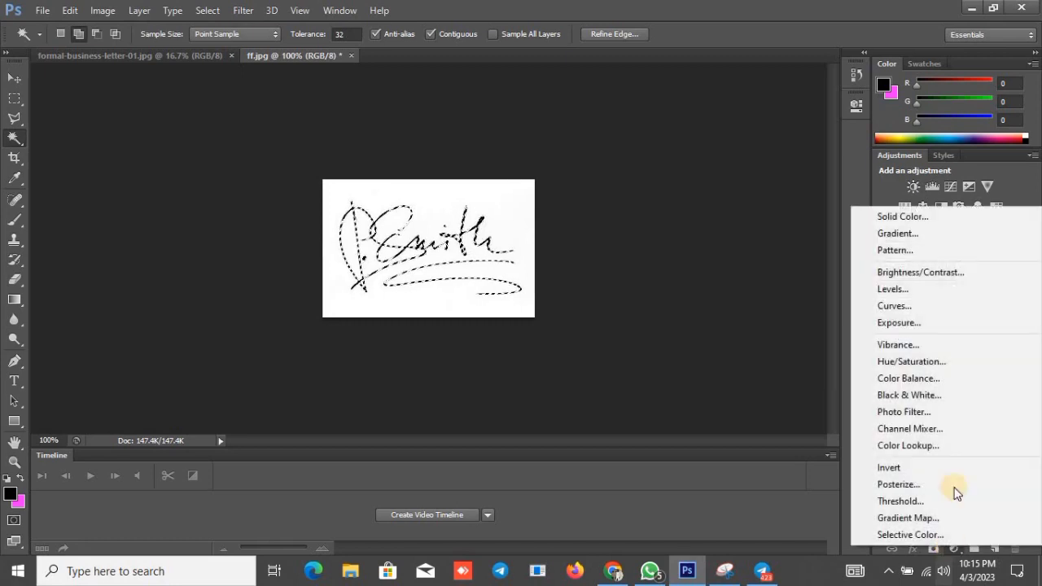
left_click(941, 220)
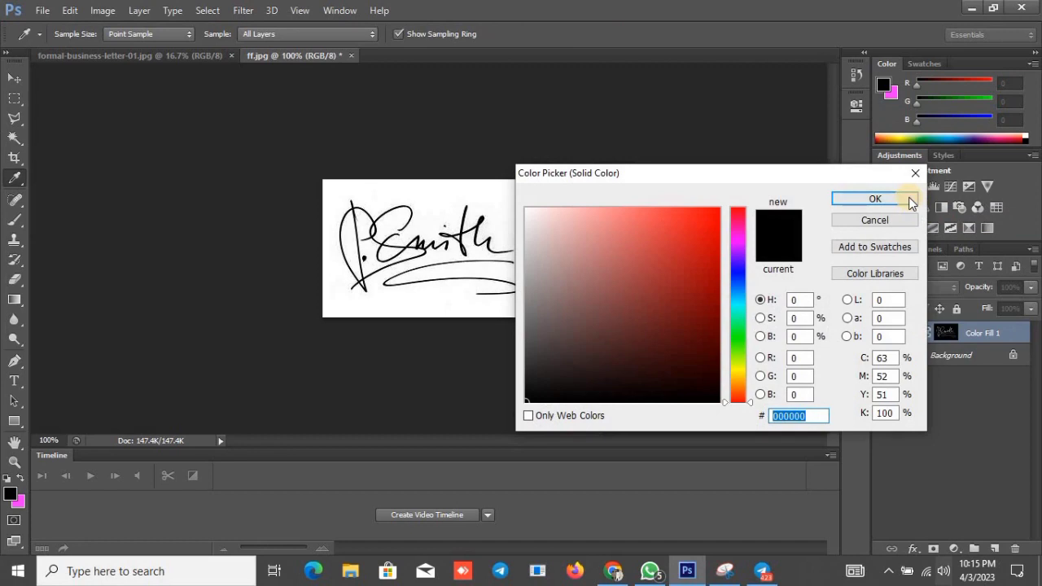
key("w")
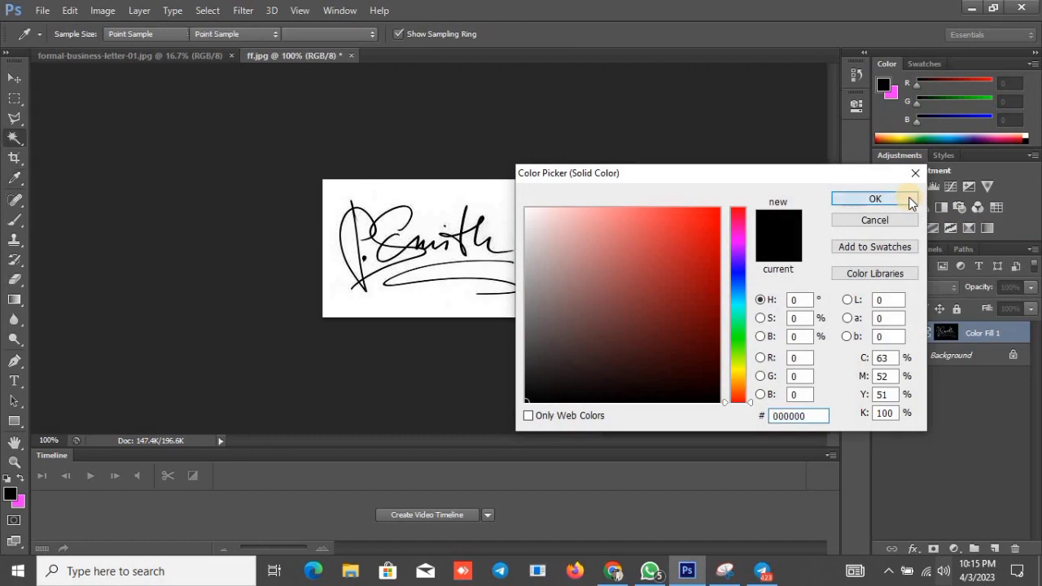
left_click(910, 201)
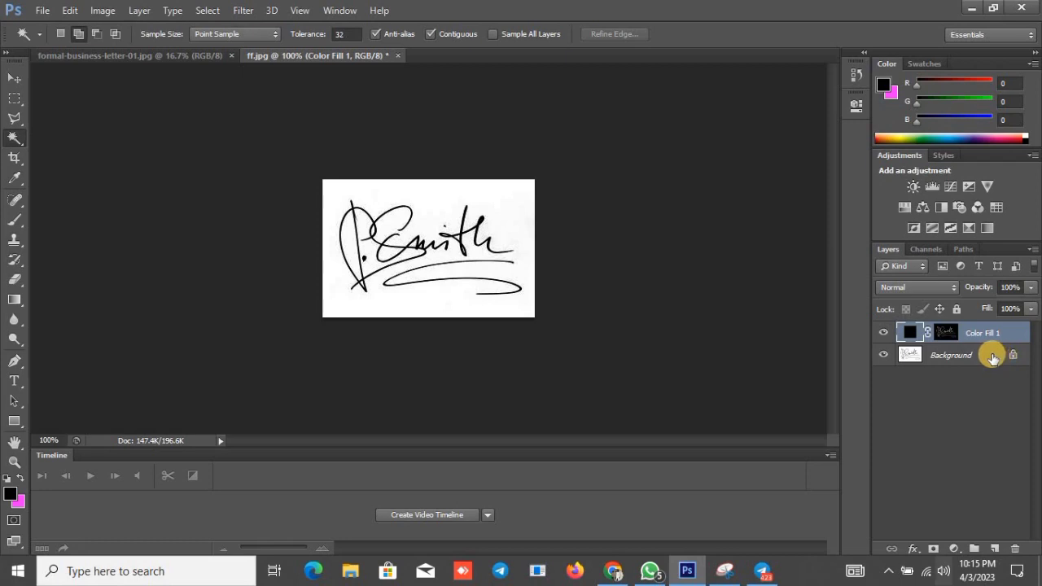
Convert the locked Background into a regular layer and delete it, keeping only the signature fill layer.
mouse_move(990, 359)
left_mouse_down()
mouse_move(990, 370)
mouse_move(992, 356)
left_mouse_up()
left_click(991, 356)
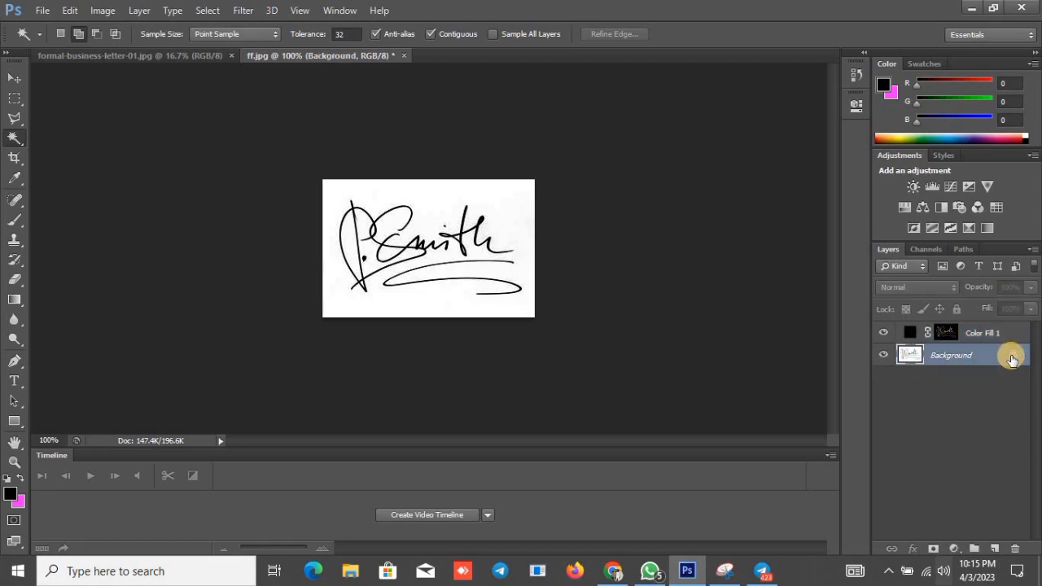
double_click(1011, 361)
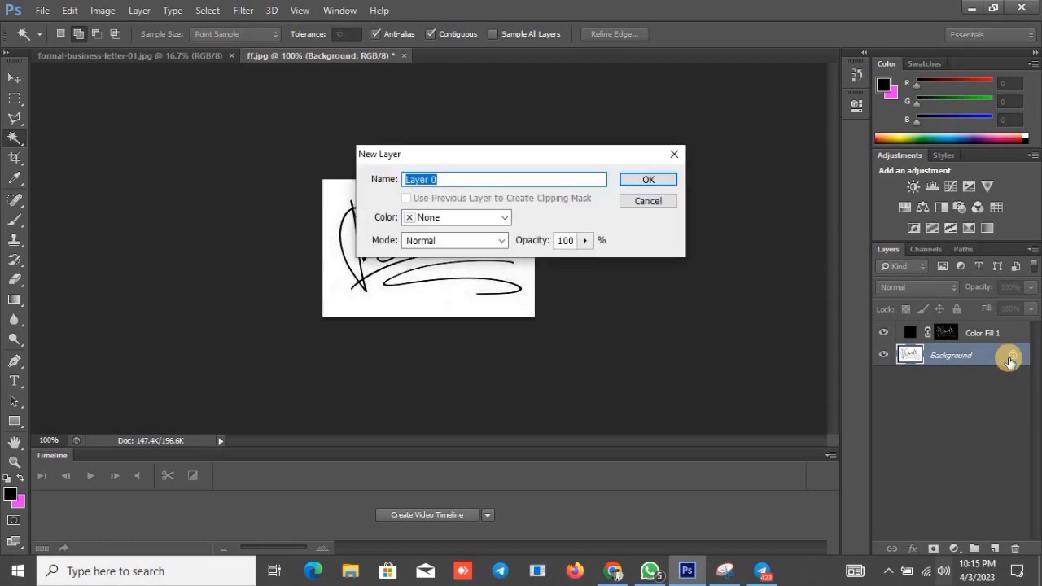
key("Return")
left_click_drag(1010, 363, 1016, 550)
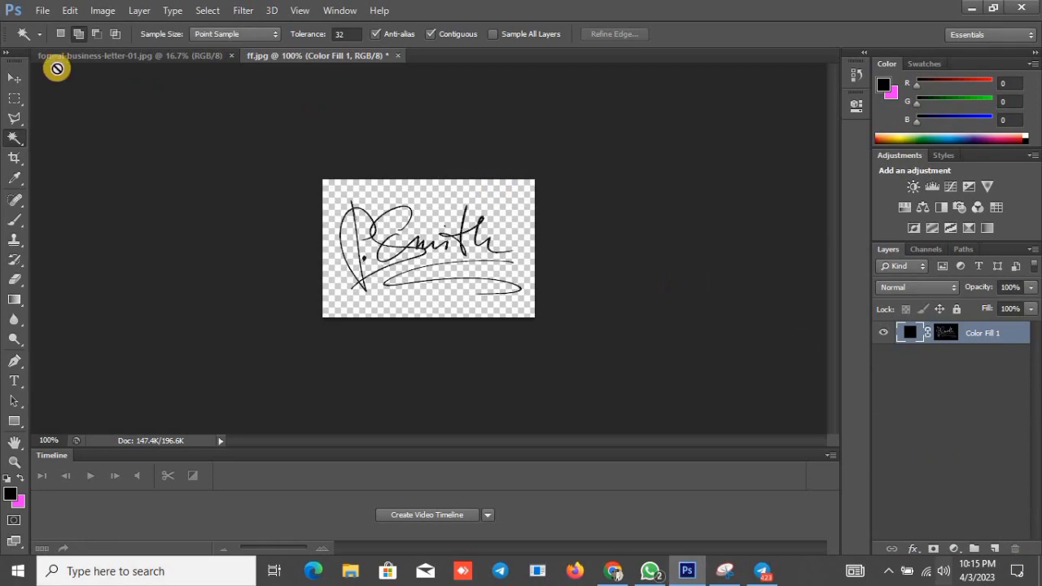
Move the signature layer into the formal-business-letter-01.jpg document and place it below the sender's contact details.
left_click(11, 78)
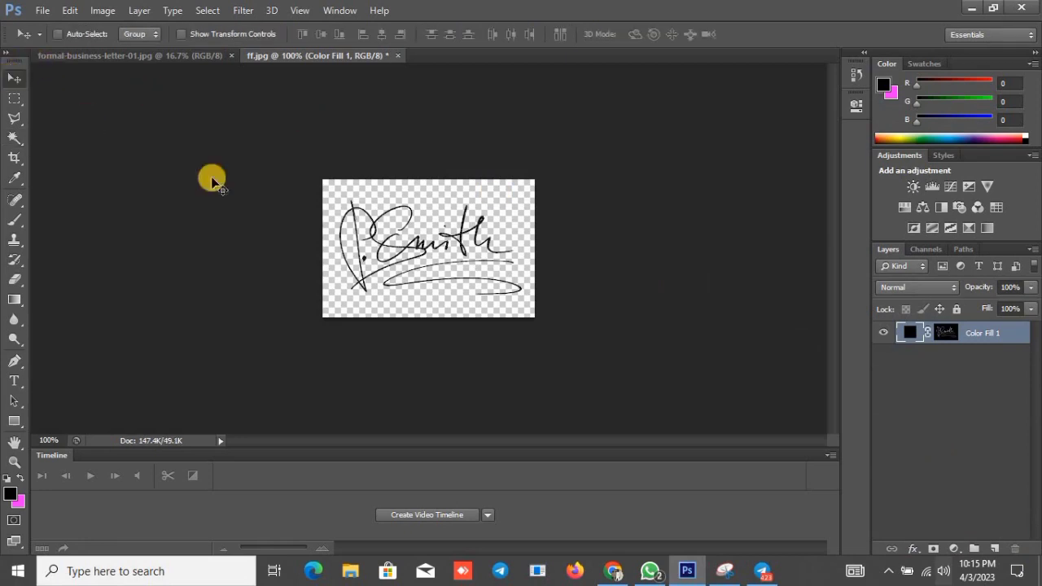
mouse_move(413, 238)
left_mouse_down()
mouse_move(197, 59)
mouse_move(196, 68)
mouse_move(420, 229)
mouse_move(420, 315)
mouse_move(421, 261)
left_mouse_up()
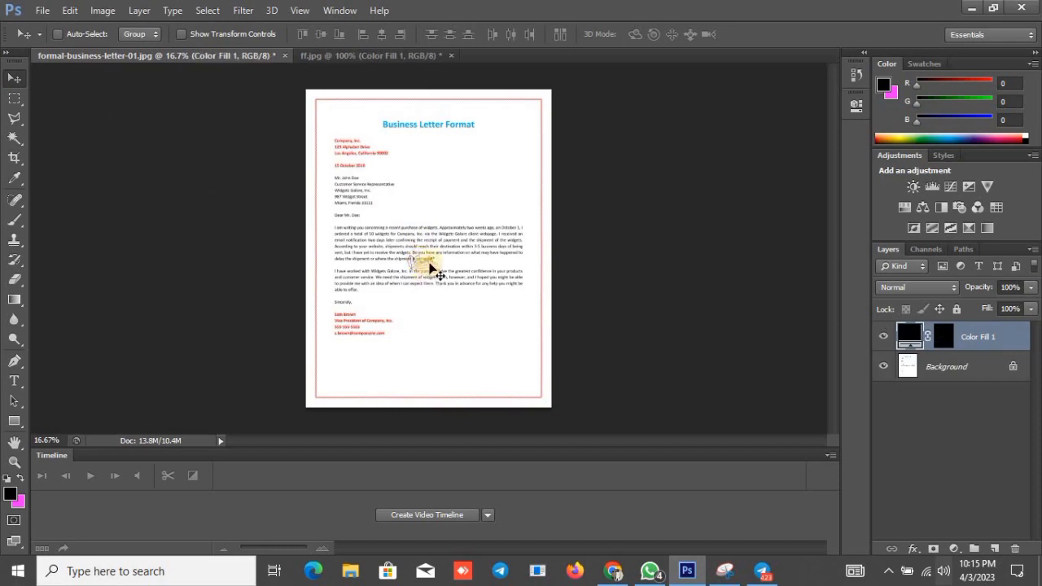
mouse_move(420, 297)
left_mouse_down()
mouse_move(407, 330)
mouse_move(376, 358)
mouse_move(359, 350)
left_mouse_up()
Move the signature up to just beneath the sender's e-mail line and show its transform controls.
key("ctrl+plus")
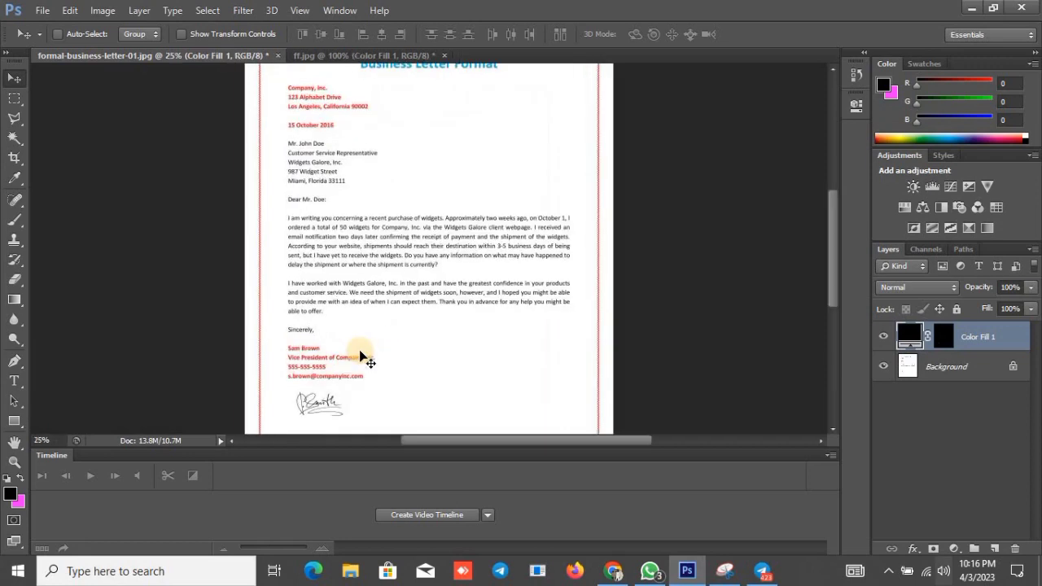
key("ctrl+plus")
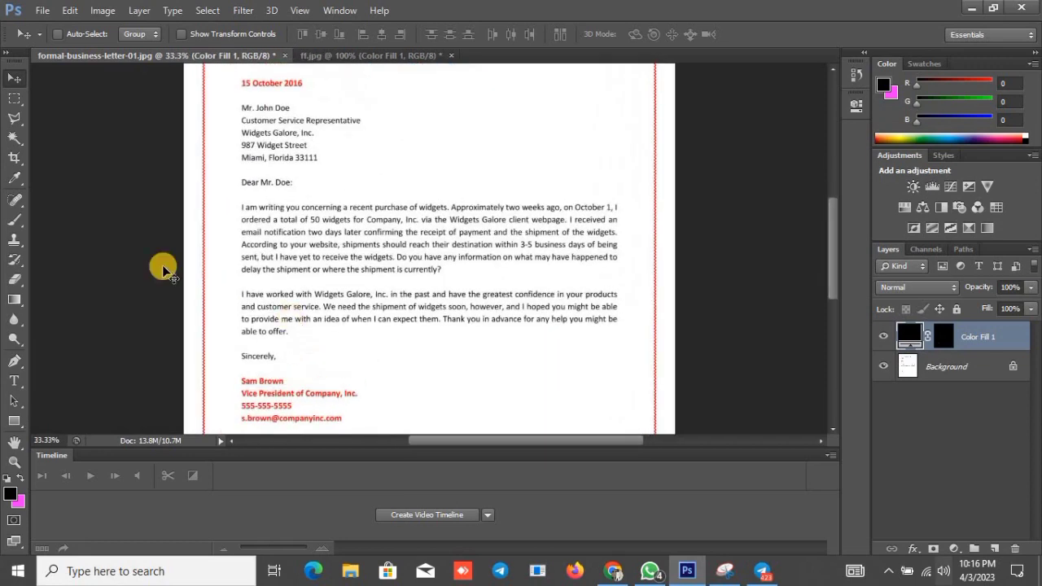
scroll(170, 273, "down", 5)
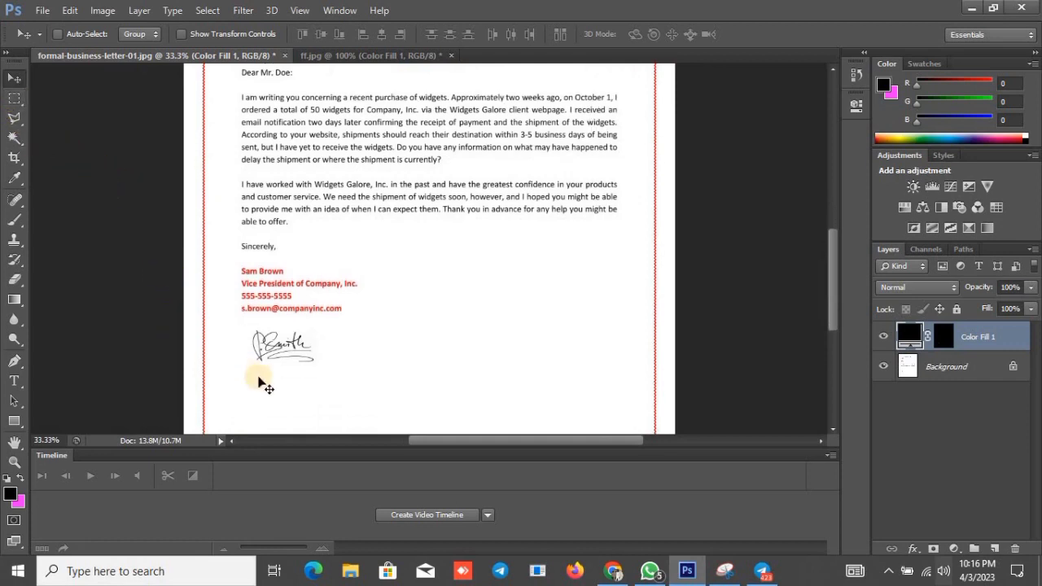
mouse_move(275, 343)
left_mouse_down()
mouse_move(268, 228)
mouse_move(293, 305)
mouse_move(274, 315)
mouse_move(281, 332)
left_mouse_up()
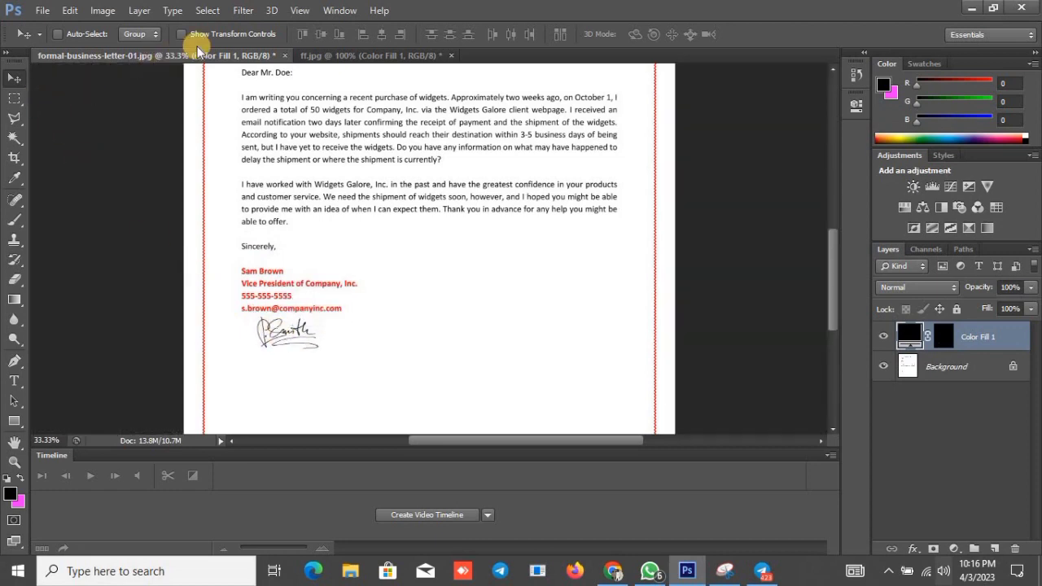
left_click(179, 33)
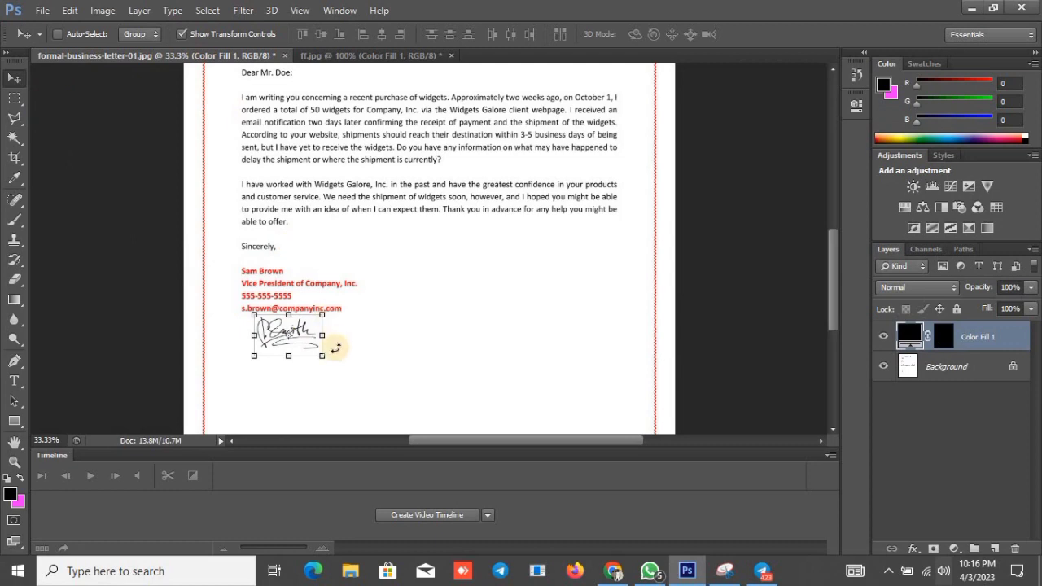
Enlarge the signature to about 135% of its size, align it beneath the sender's e-mail line, and apply the transformation.
mouse_move(325, 361)
left_mouse_down()
mouse_move(349, 376)
mouse_move(320, 359)
left_mouse_up()
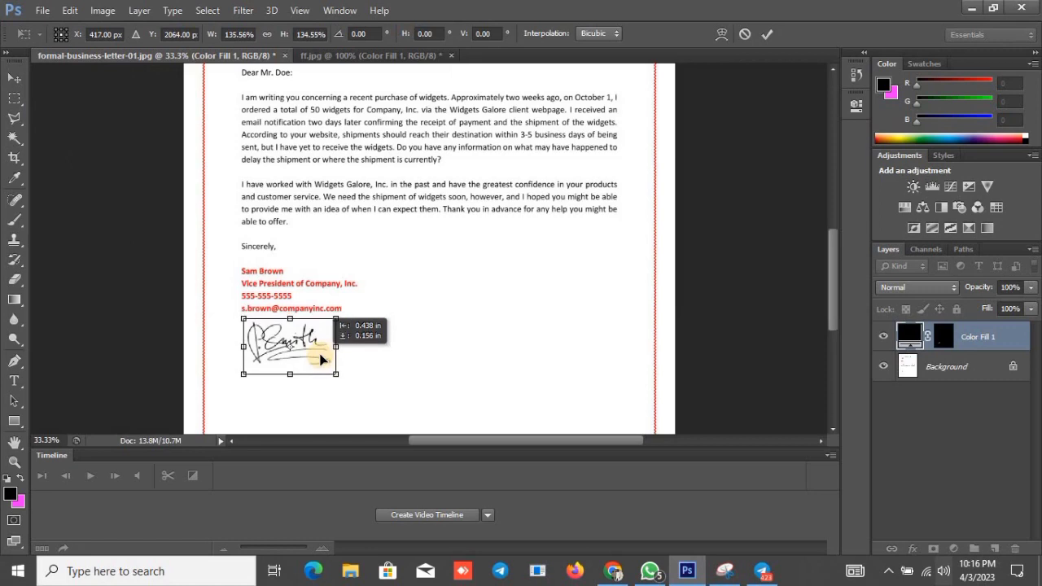
left_click_drag(322, 358, 320, 359)
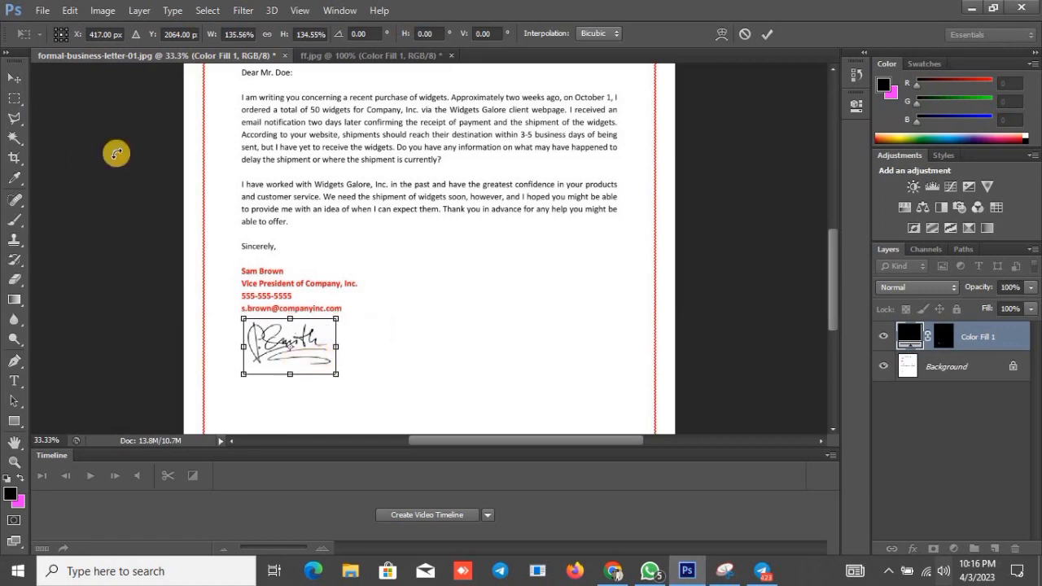
left_click(17, 121)
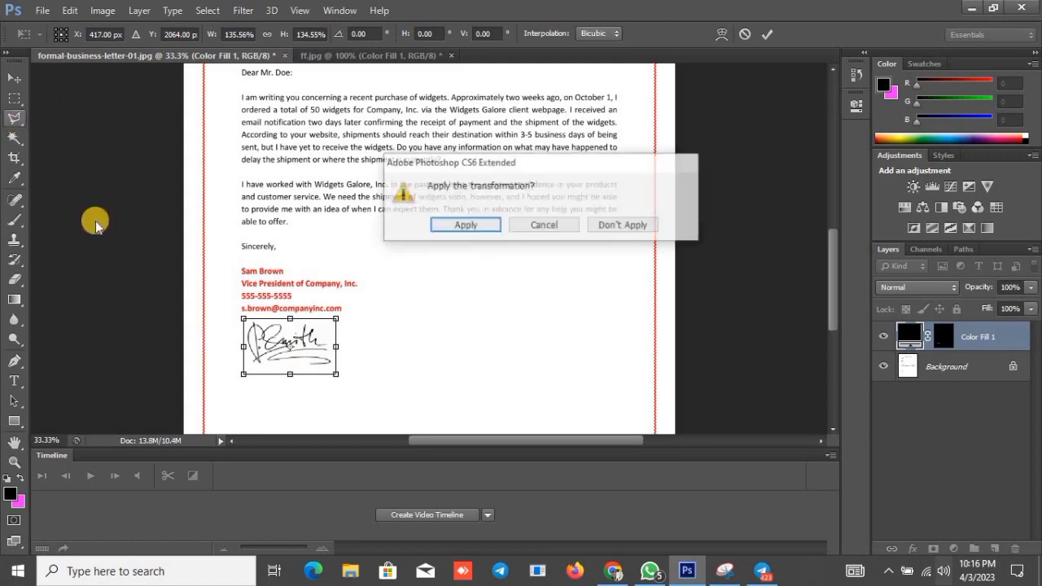
left_click(458, 231)
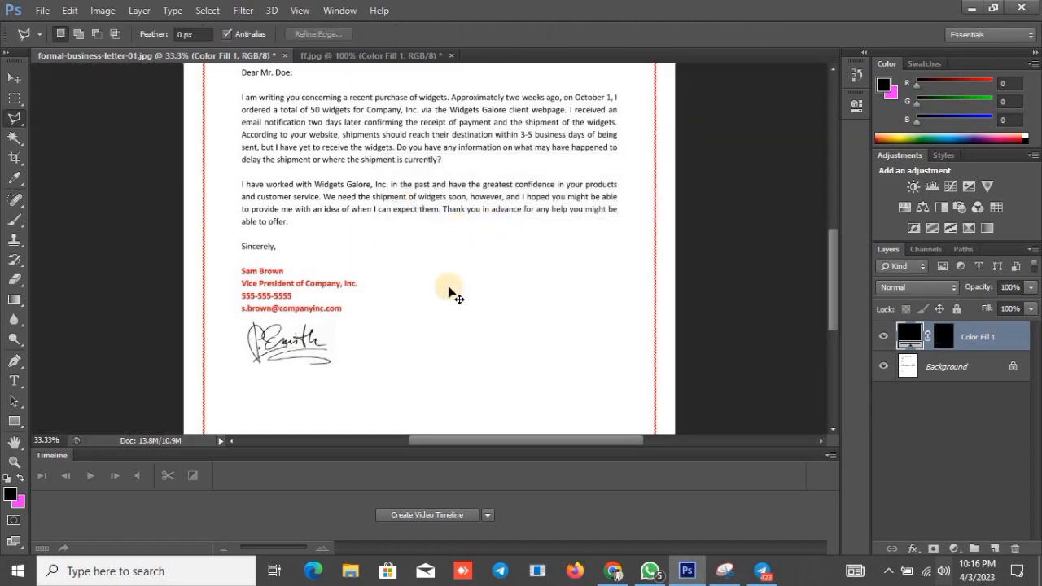
Start saving the signed letter to the Desktop and choose JPEG as the file format.
scroll(452, 293, "down", 1)
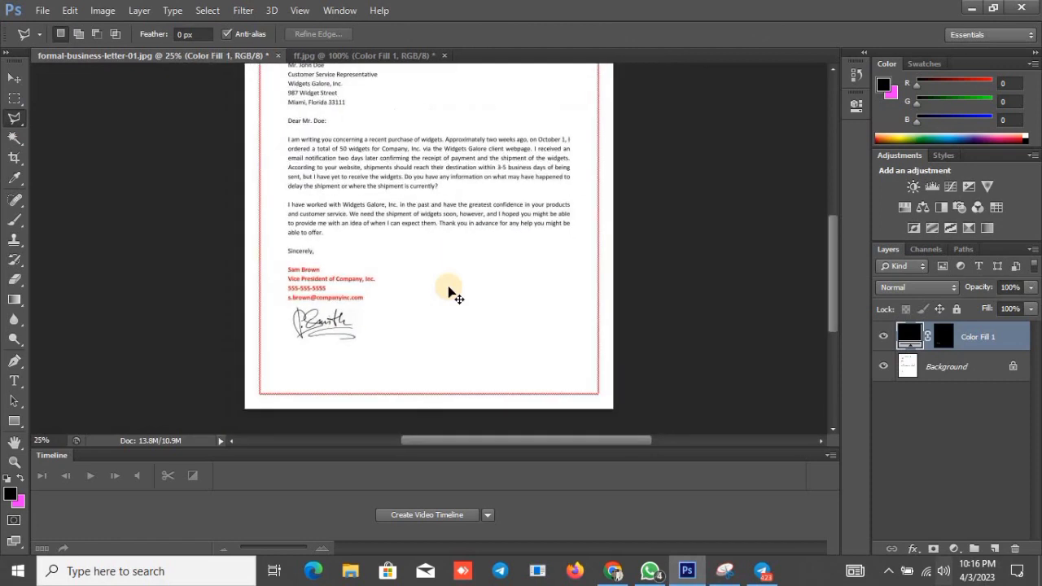
scroll(452, 293, "down", 1)
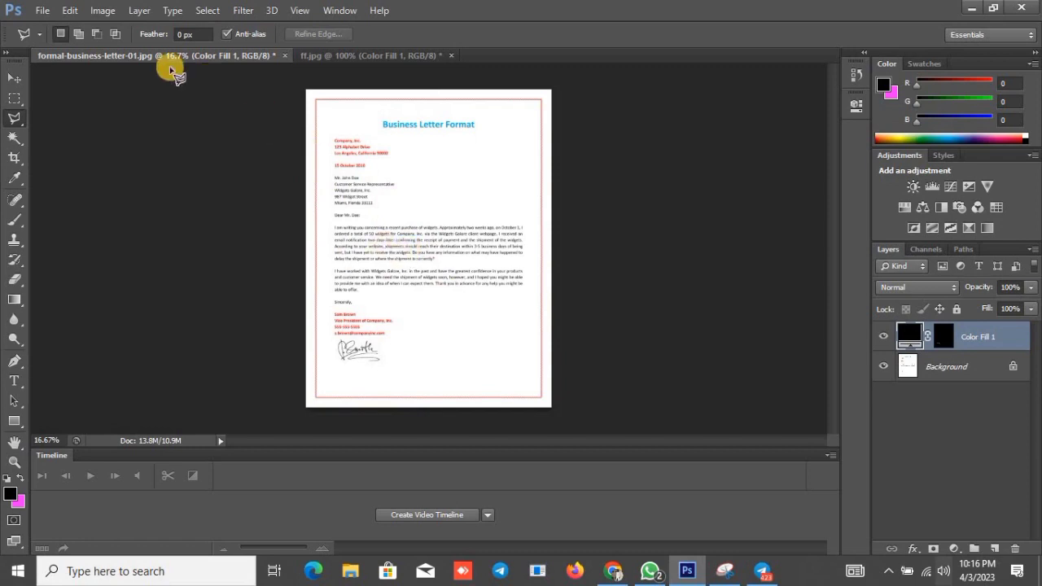
left_click(46, 11)
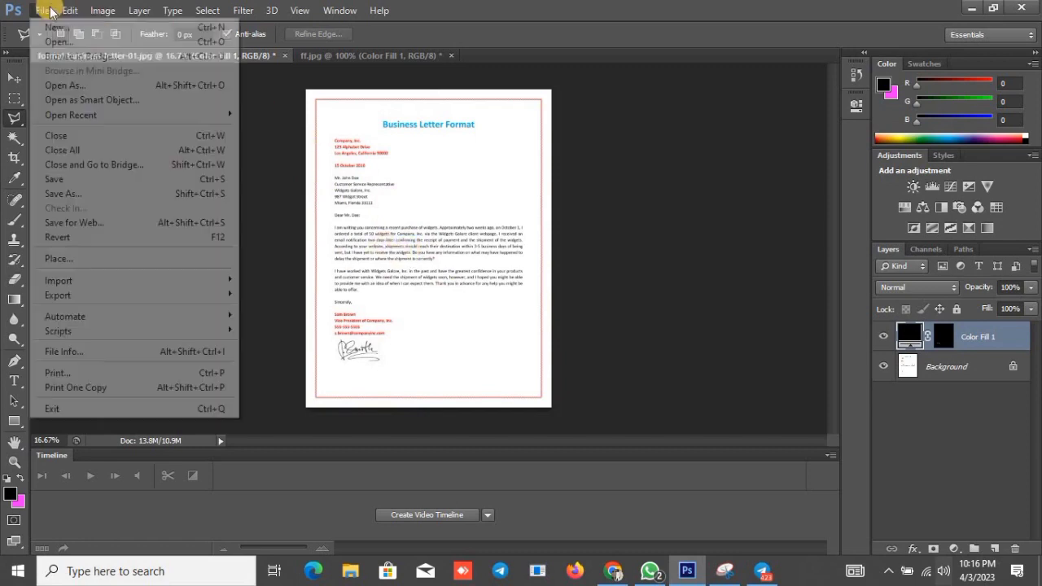
mouse_move(70, 10)
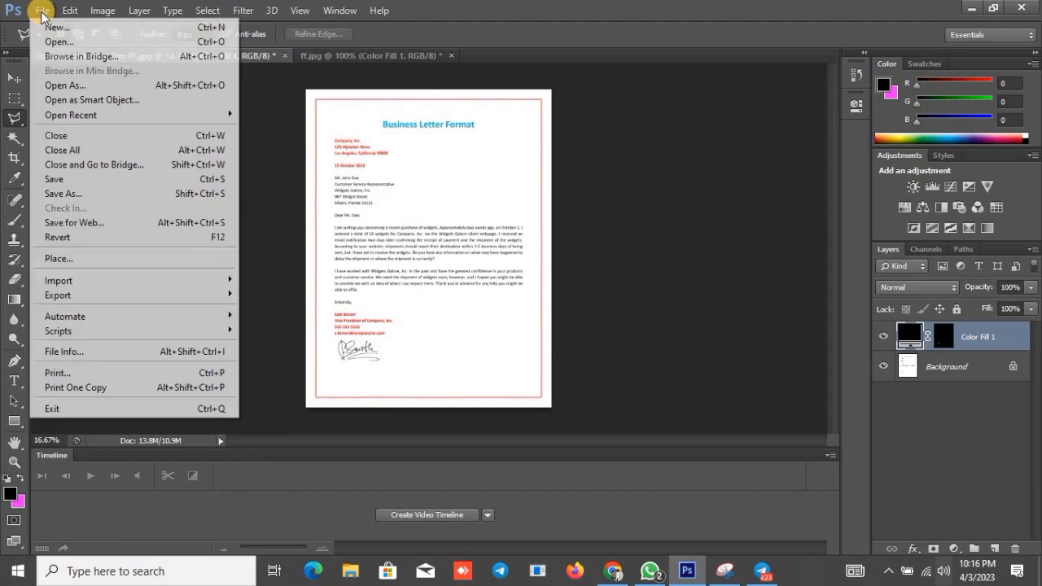
left_click(79, 179)
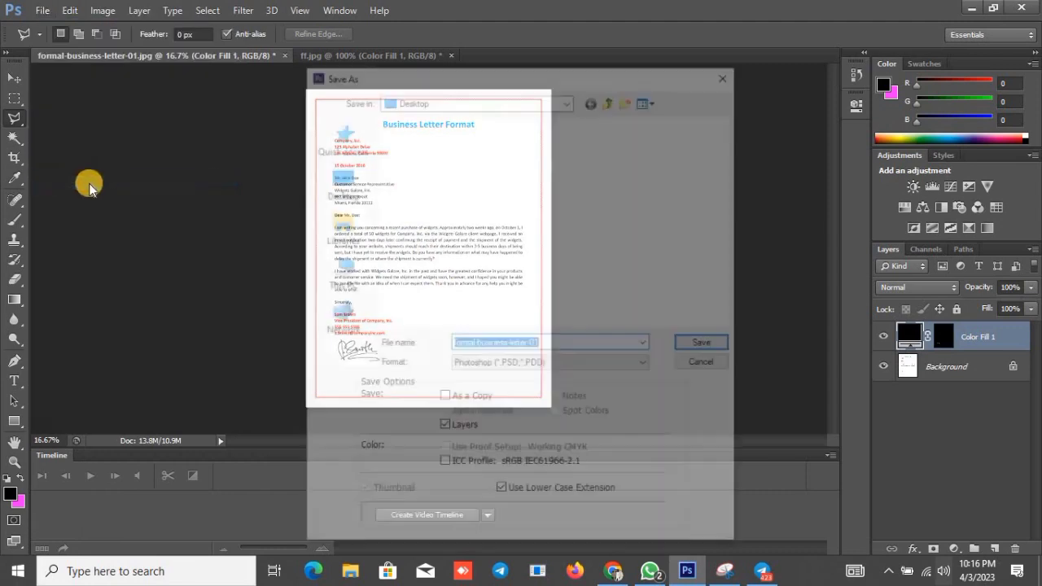
left_click(486, 369)
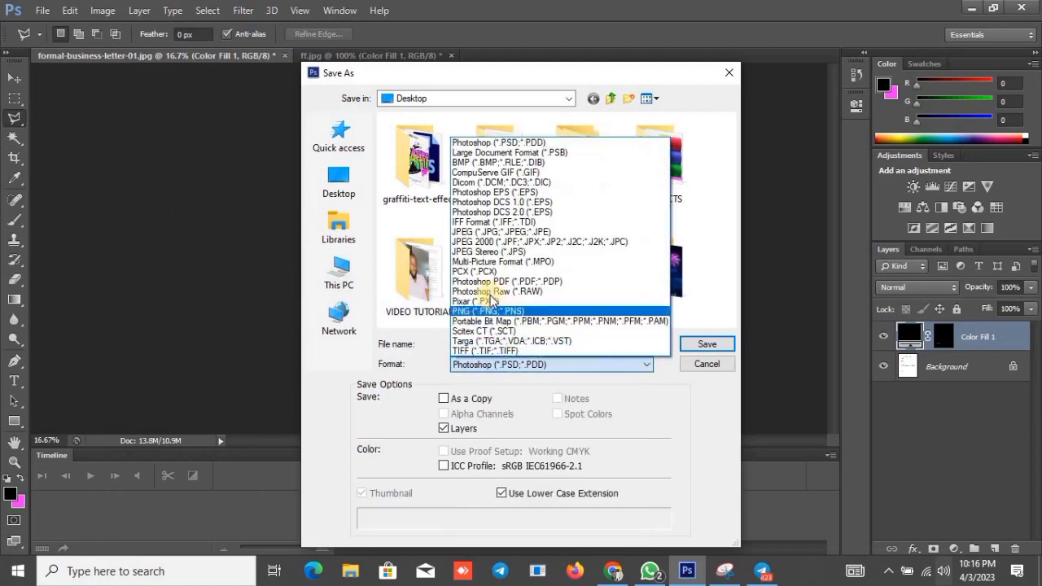
left_click(492, 233)
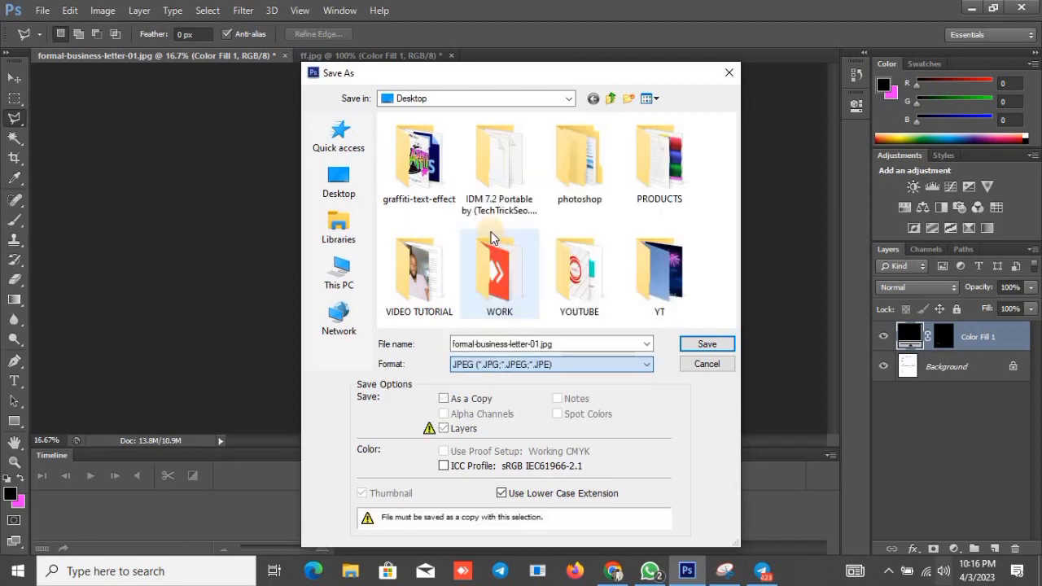
Save the JPEG copy under the file name letter at Maximum quality 12, then minimize Photoshop to show the desktop.
left_click(557, 345)
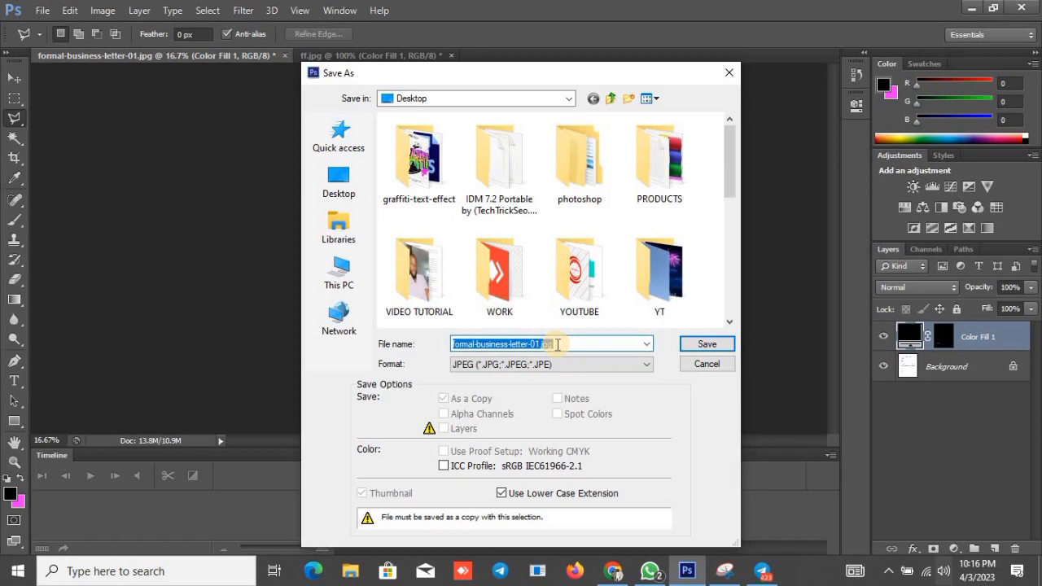
key("BackSpace")
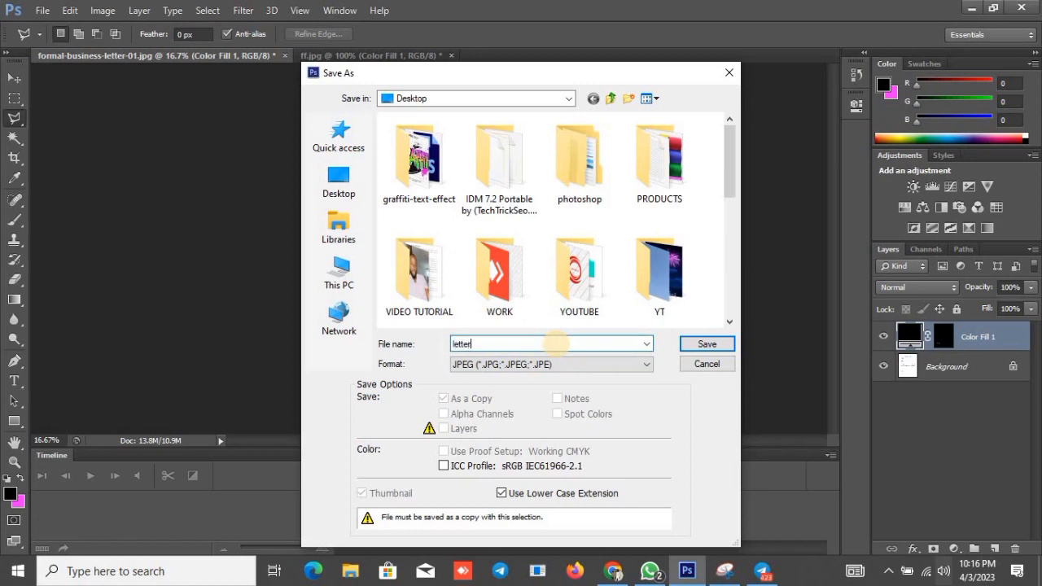
type("letter")
left_click(696, 344)
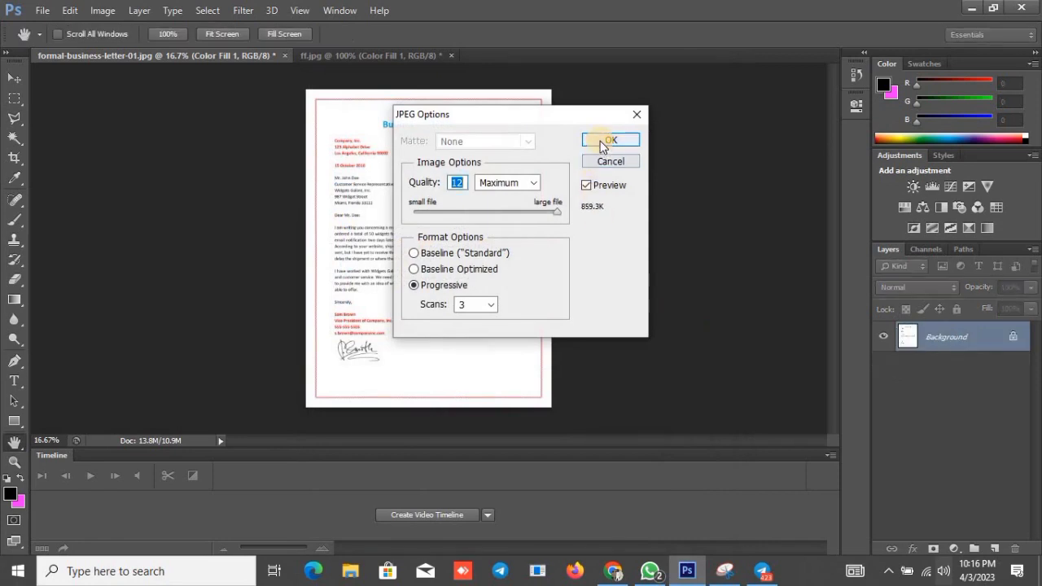
left_click(610, 141)
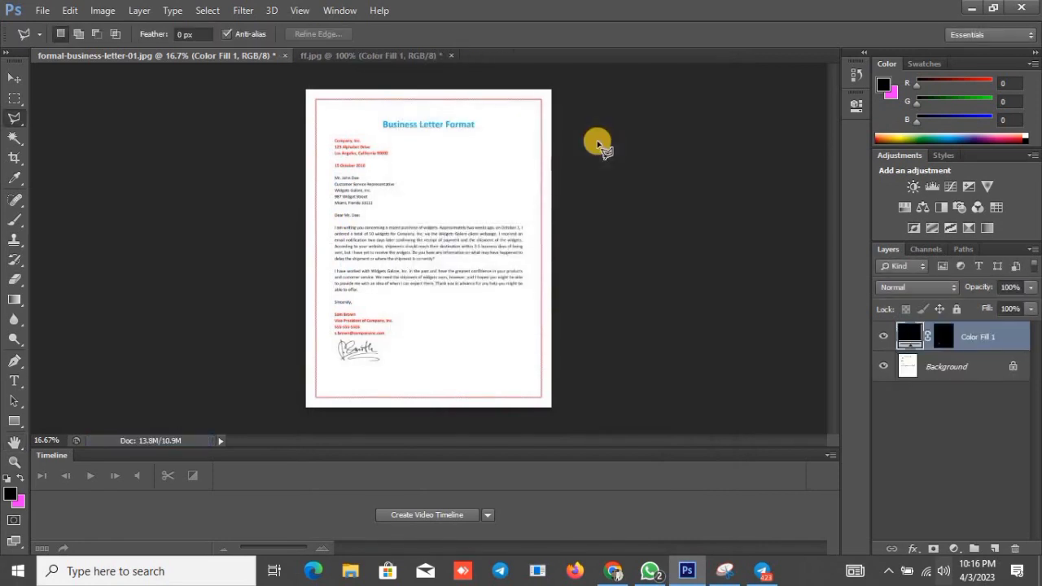
left_click(973, 8)
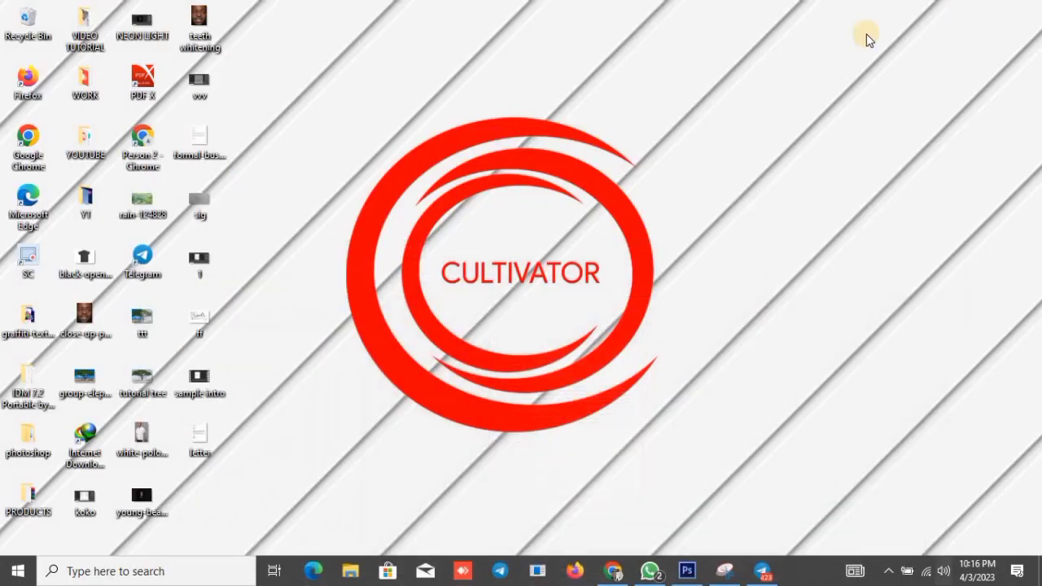